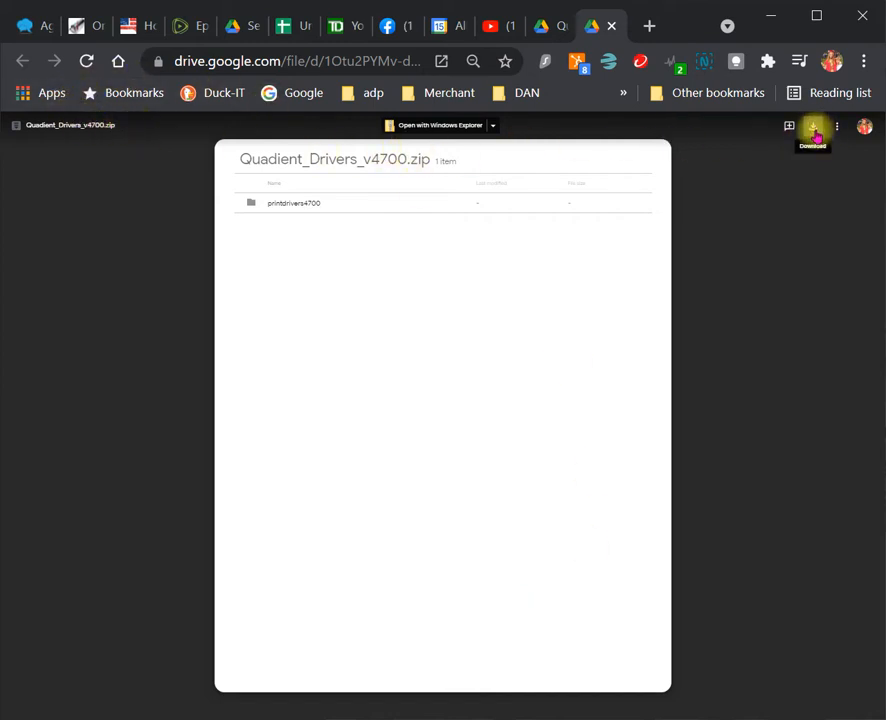
# Download Quadient_Drivers_v4700.zip despite the virus-scan notice and save it in the Google Drive Temp folder.
pyautogui.click(814, 131)
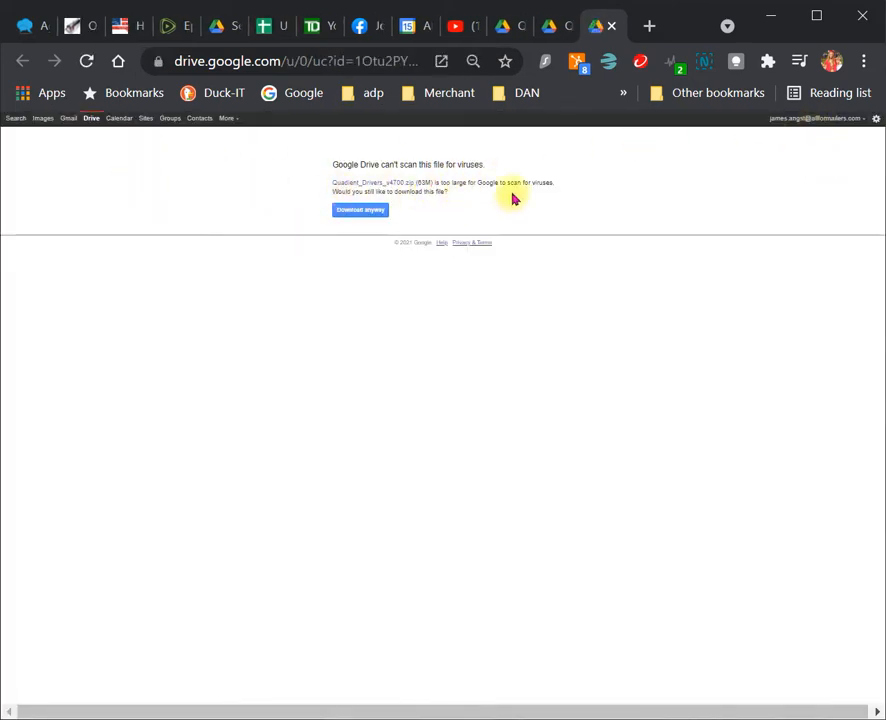
pyautogui.click(368, 215)
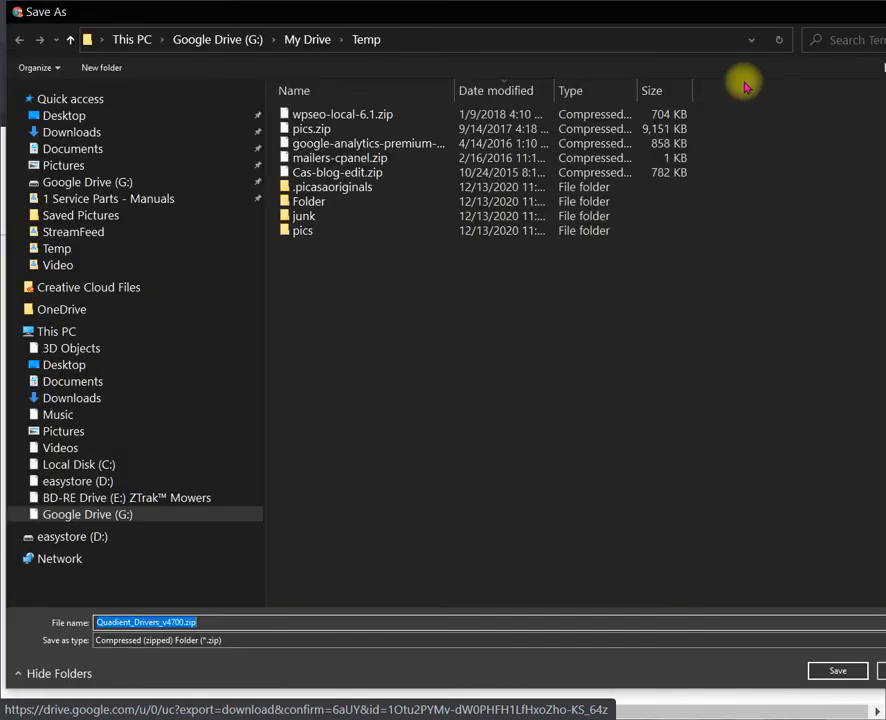
pyautogui.moveTo(686, 18); pyautogui.dragTo(3, 161)
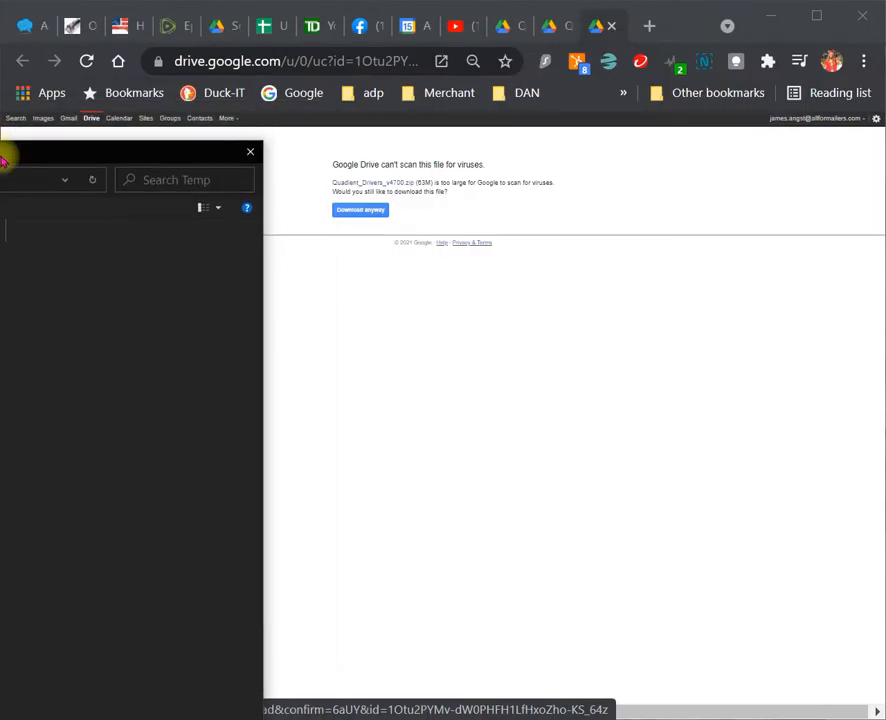
pyautogui.moveTo(150, 154); pyautogui.dragTo(804, 28)
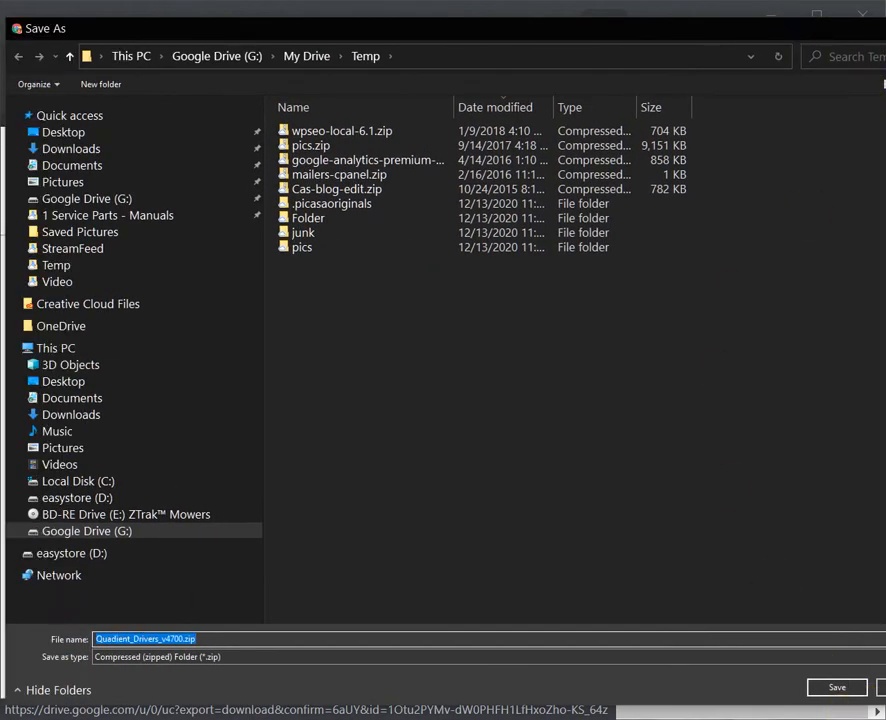
pyautogui.moveTo(885, 603); pyautogui.dragTo(732, 603)
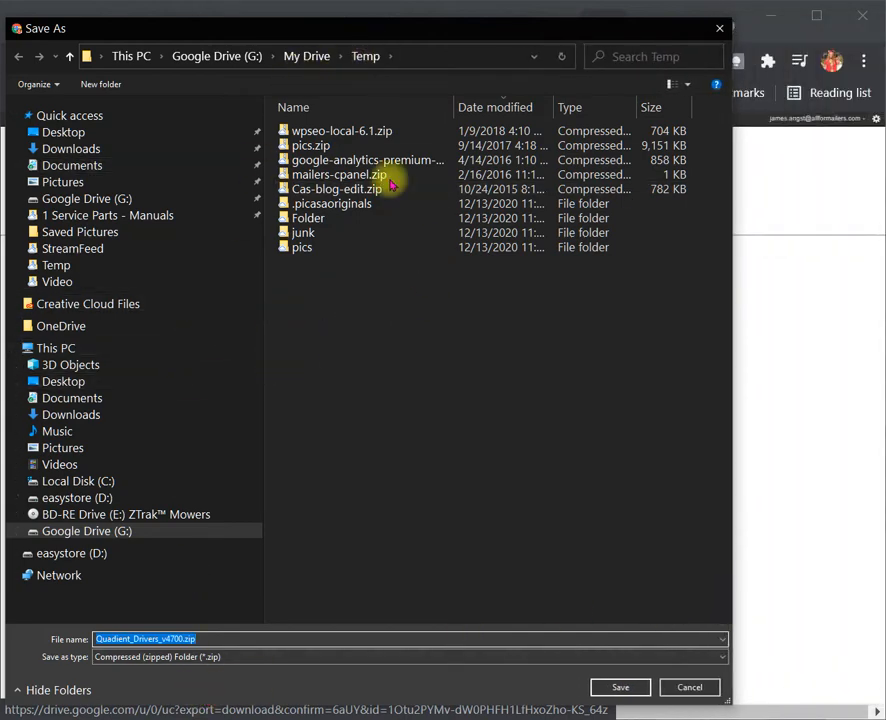
pyautogui.click(624, 687)
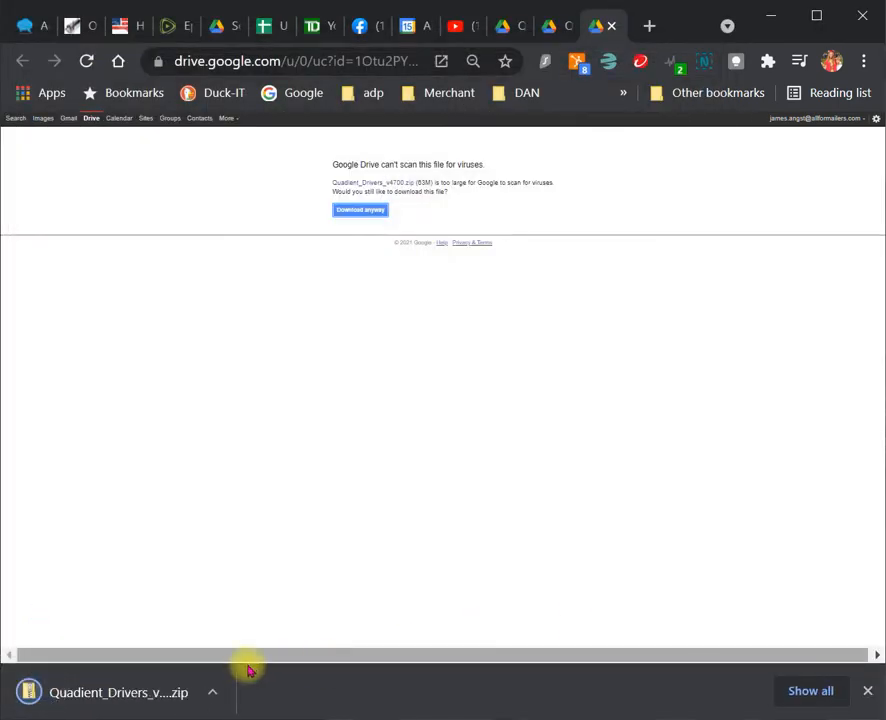
# Open the downloaded zip and extract all its files to G:\My Drive\Temp\Quadient_Drivers_v4700.
pyautogui.click(106, 695)
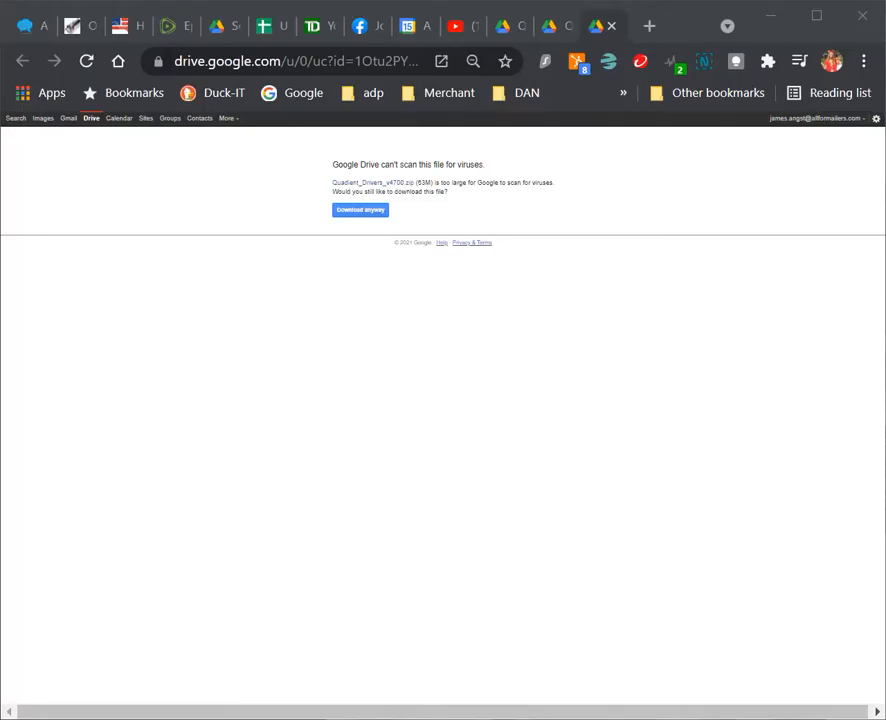
pyautogui.moveTo(884, 116); pyautogui.dragTo(672, 97)
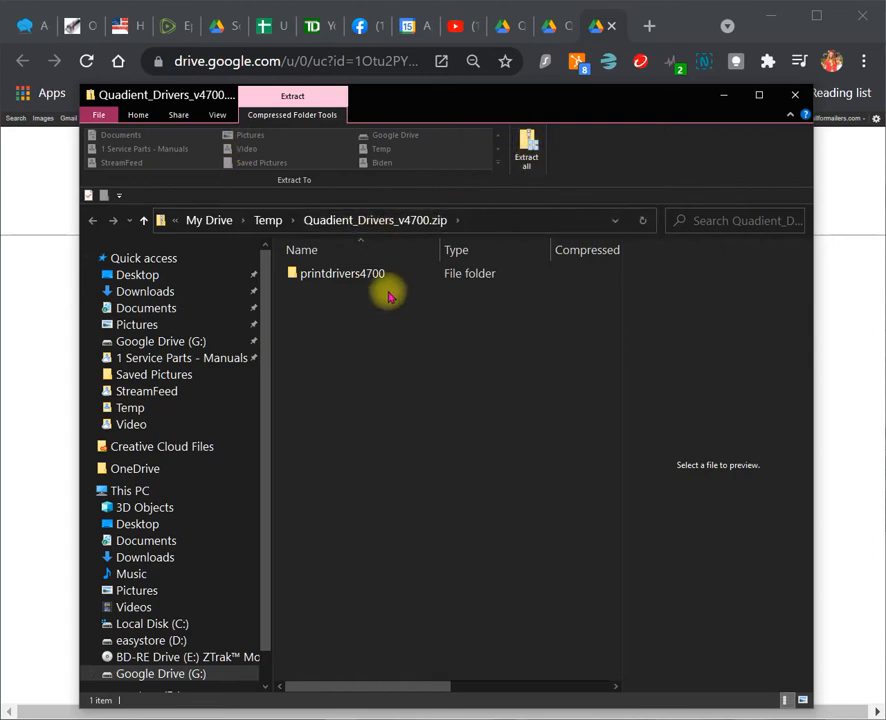
pyautogui.click(537, 147)
pyautogui.moveTo(807, 222); pyautogui.dragTo(428, 234)
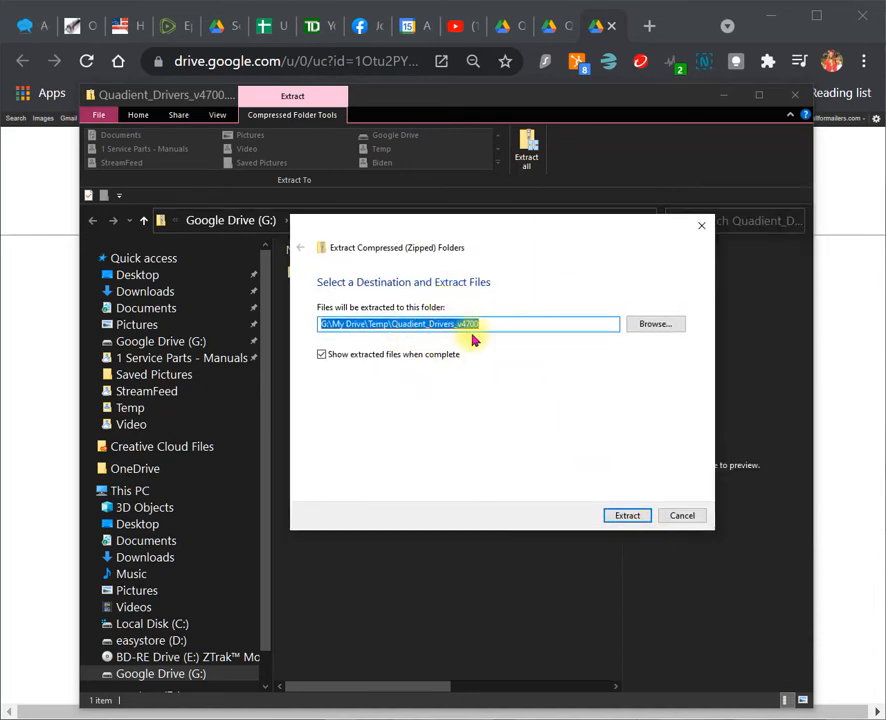
pyautogui.click(628, 517)
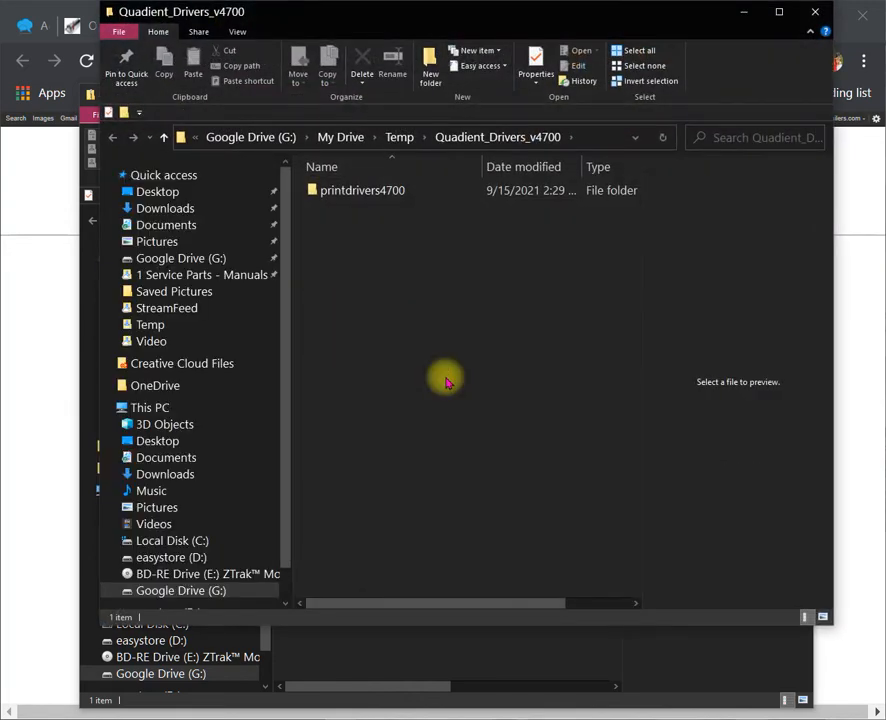
# Run PrintDrivers.exe from the extracted printdrivers4700 folder.
pyautogui.doubleClick(318, 193)
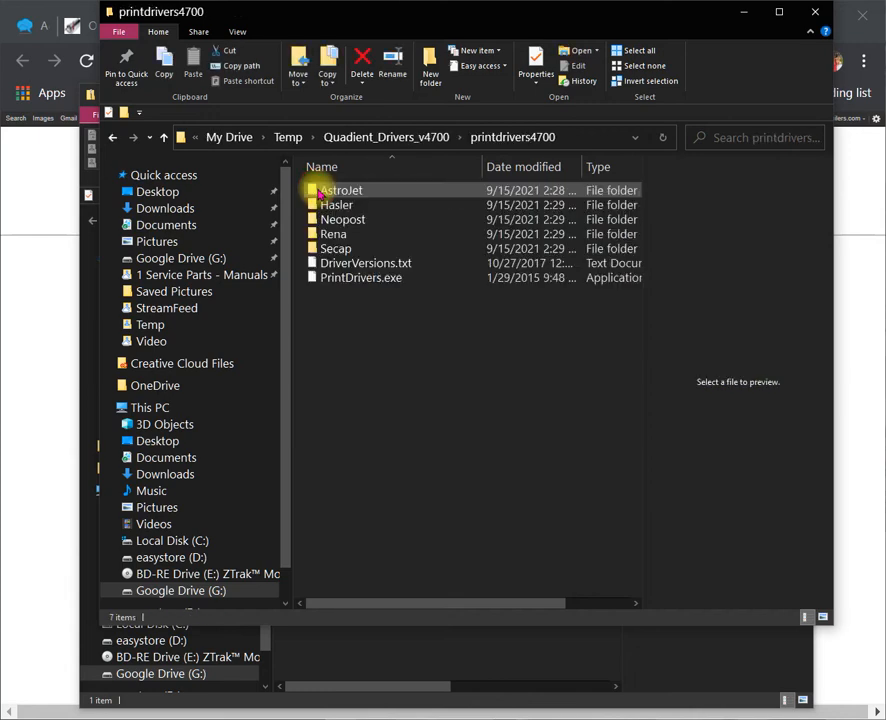
pyautogui.click(322, 285)
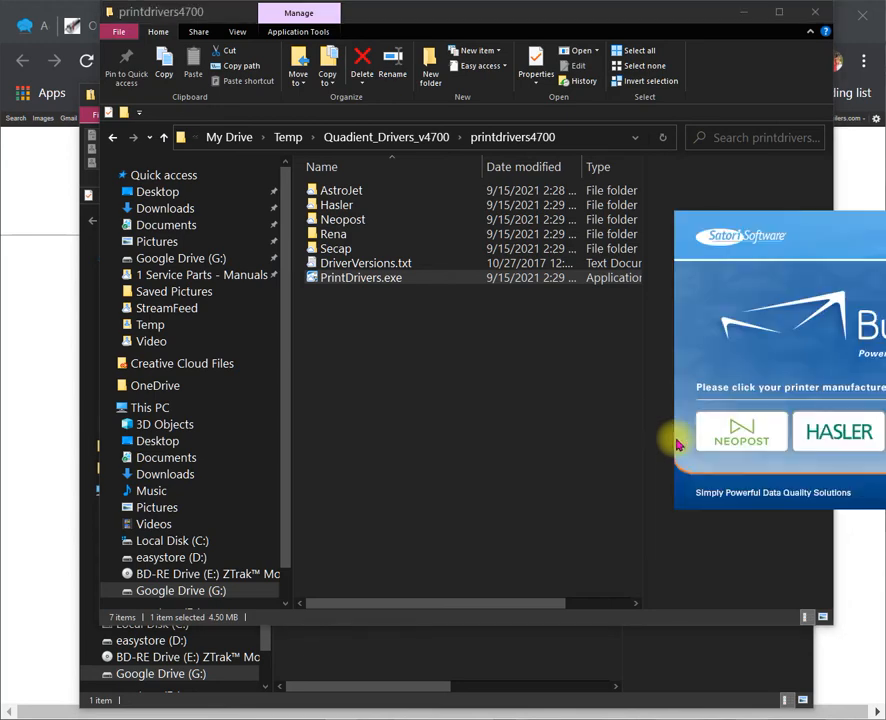
pyautogui.moveTo(790, 220); pyautogui.dragTo(378, 220)
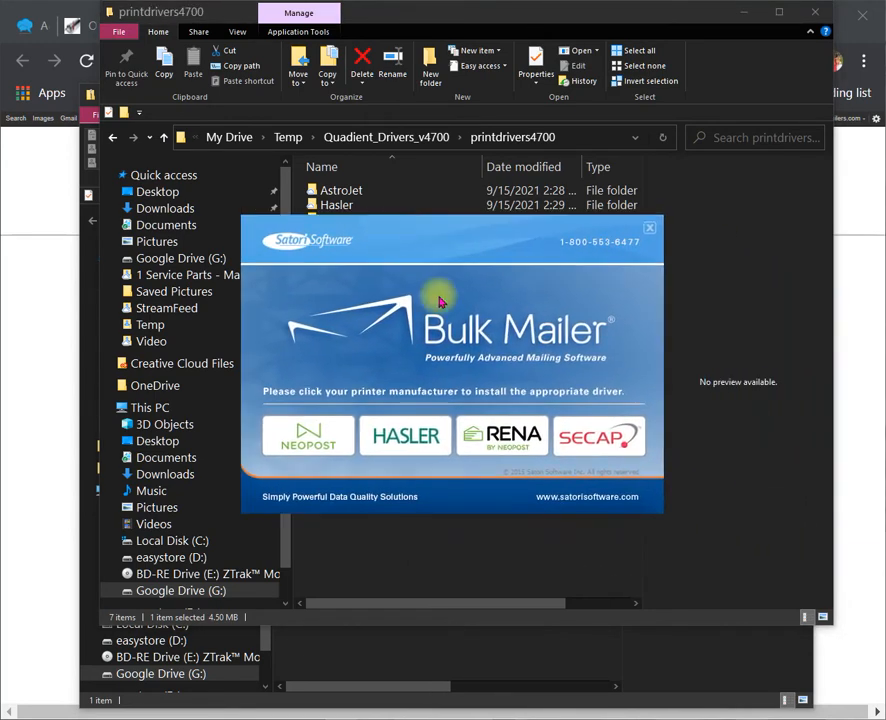
# Start the Secap driver installation and decline uninstalling older Quadient driver versions.
pyautogui.click(576, 444)
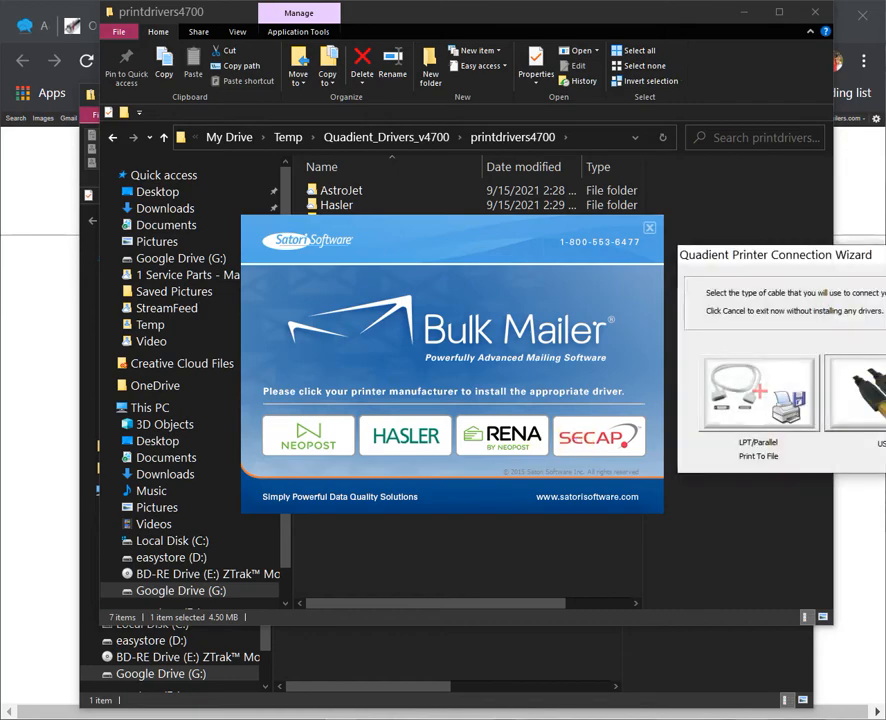
pyautogui.click(885, 255)
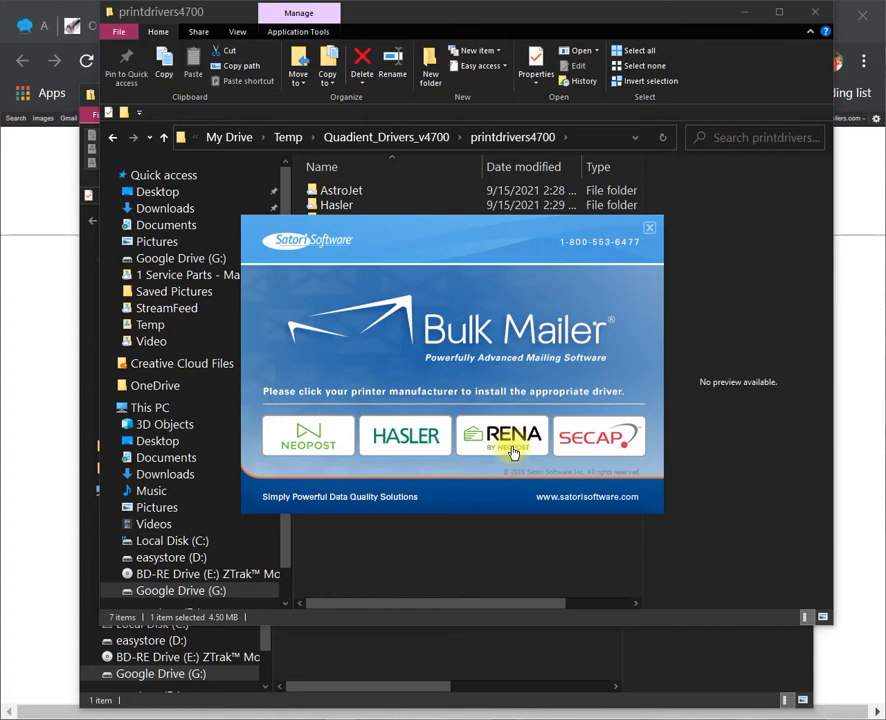
pyautogui.click(568, 443)
pyautogui.moveTo(803, 295); pyautogui.dragTo(485, 277)
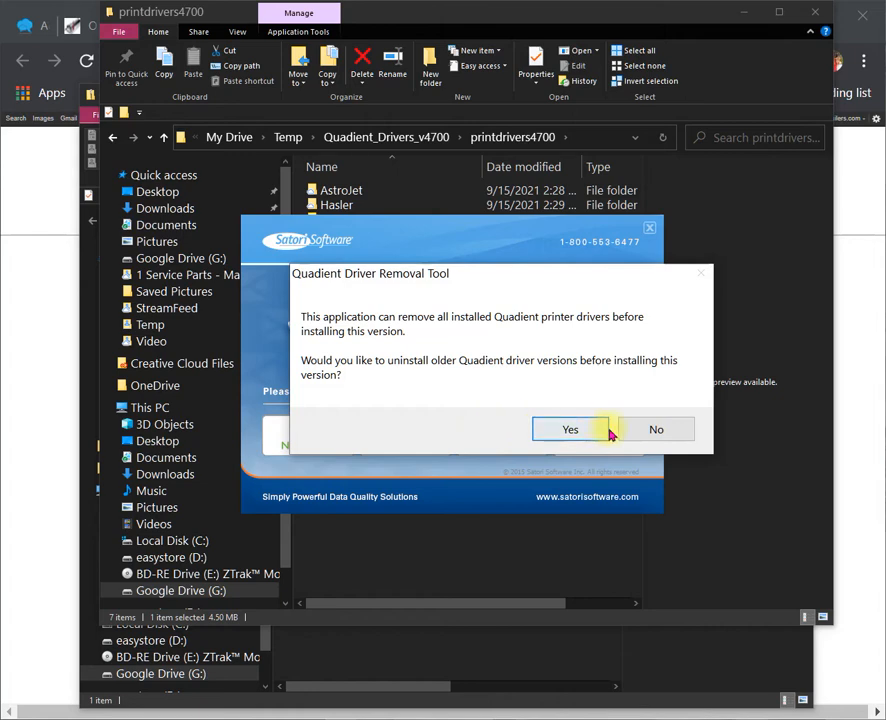
pyautogui.click(656, 434)
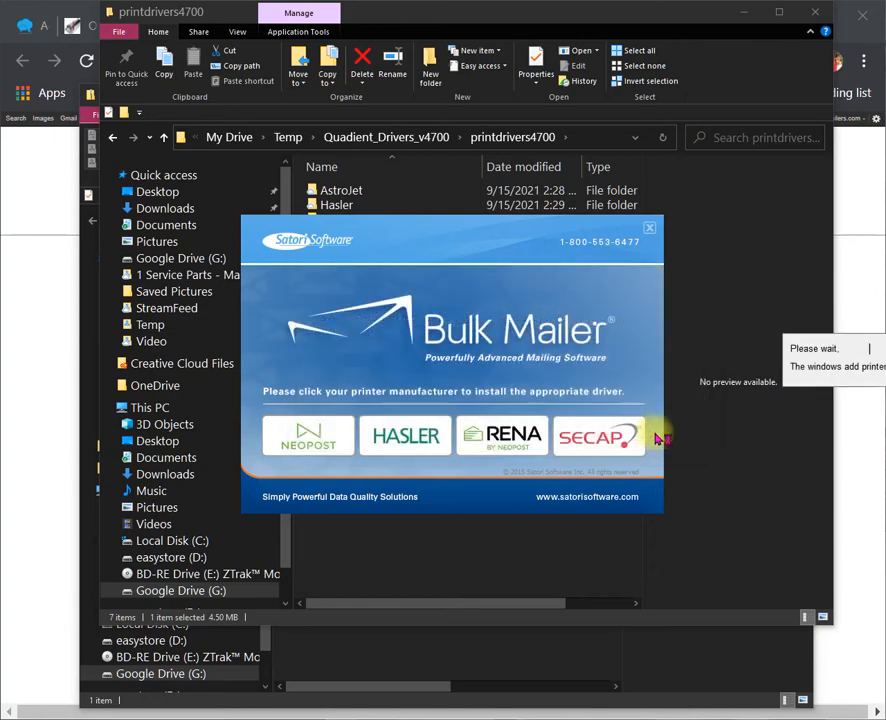
# Choose to add a local printer with manual settings on the existing port LPT1: (Printer Port).
pyautogui.moveTo(857, 238); pyautogui.dragTo(415, 231)
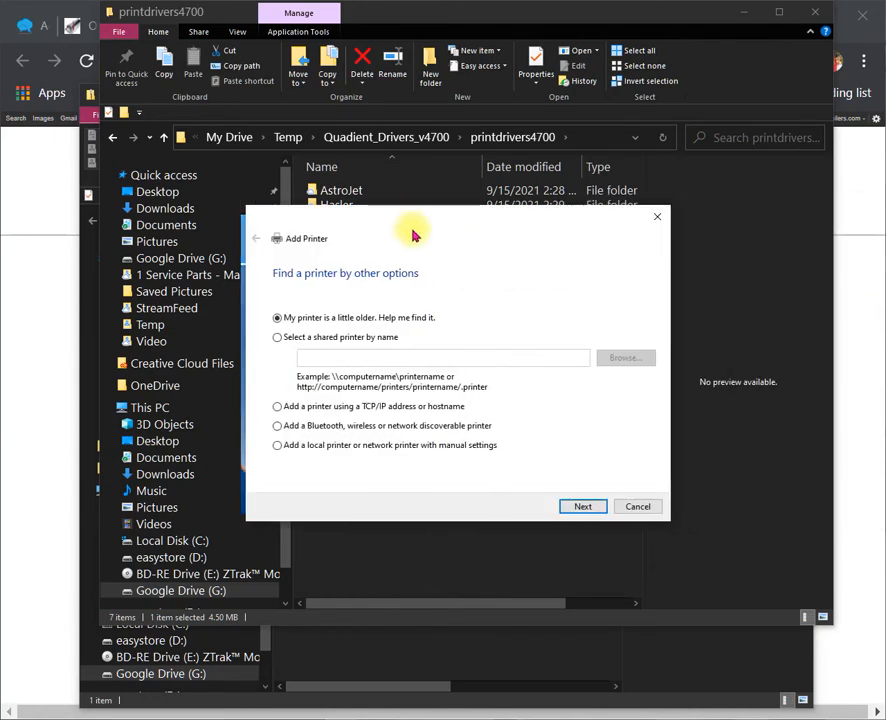
pyautogui.click(280, 447)
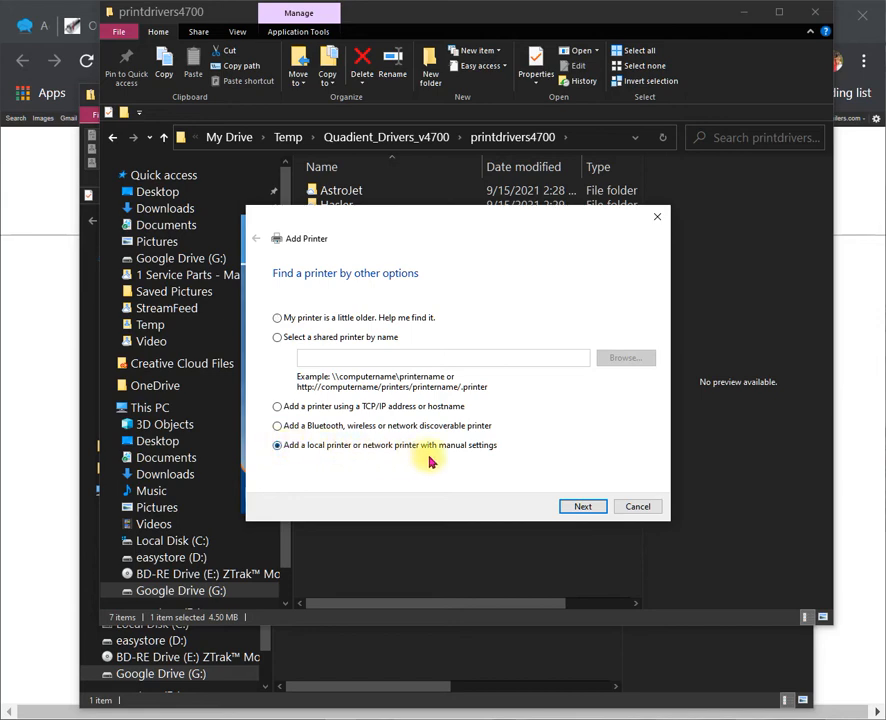
pyautogui.click(587, 512)
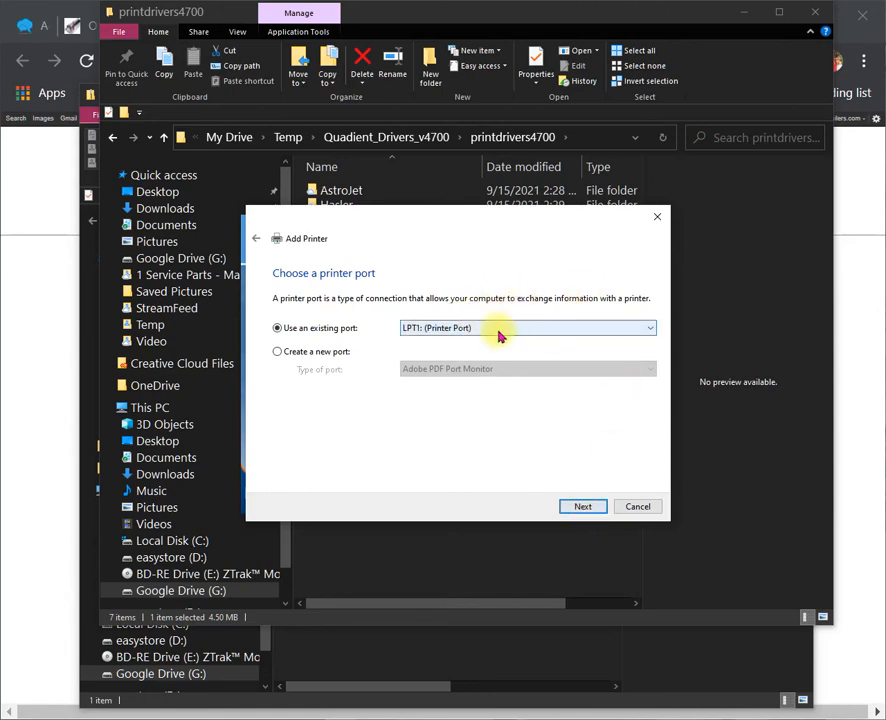
pyautogui.click(588, 507)
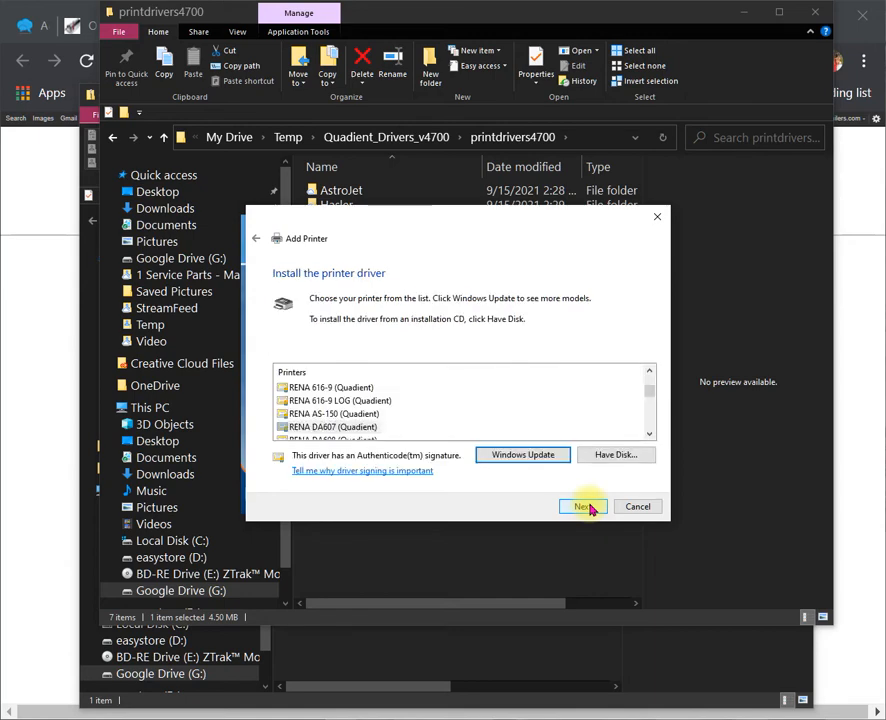
# Select the RENA Imager 2.5 (Quadient) driver and accept the suggested printer name.
pyautogui.scroll(-3, 350, 402)
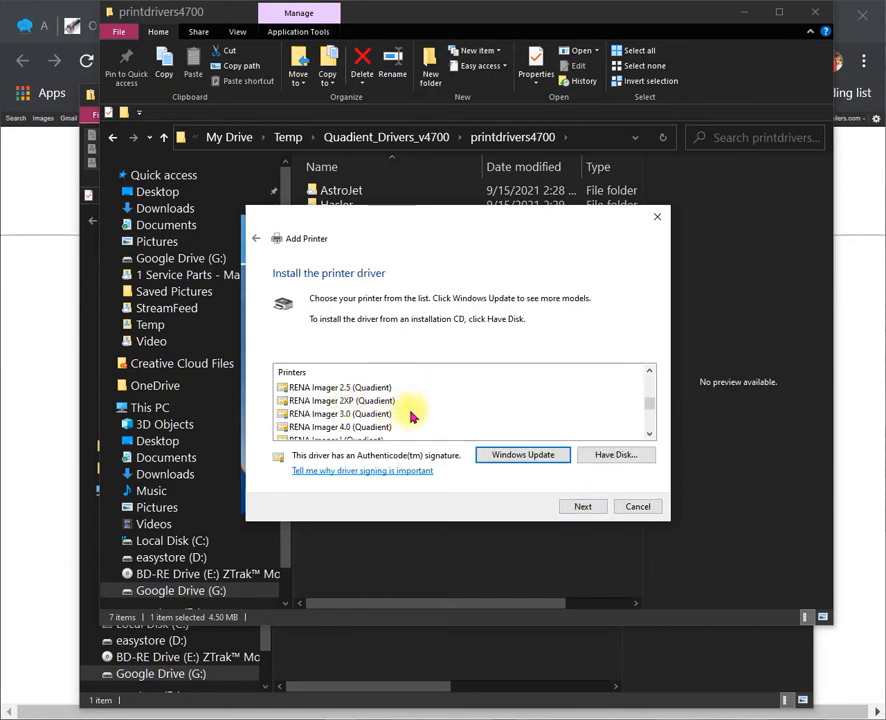
pyautogui.click(327, 390)
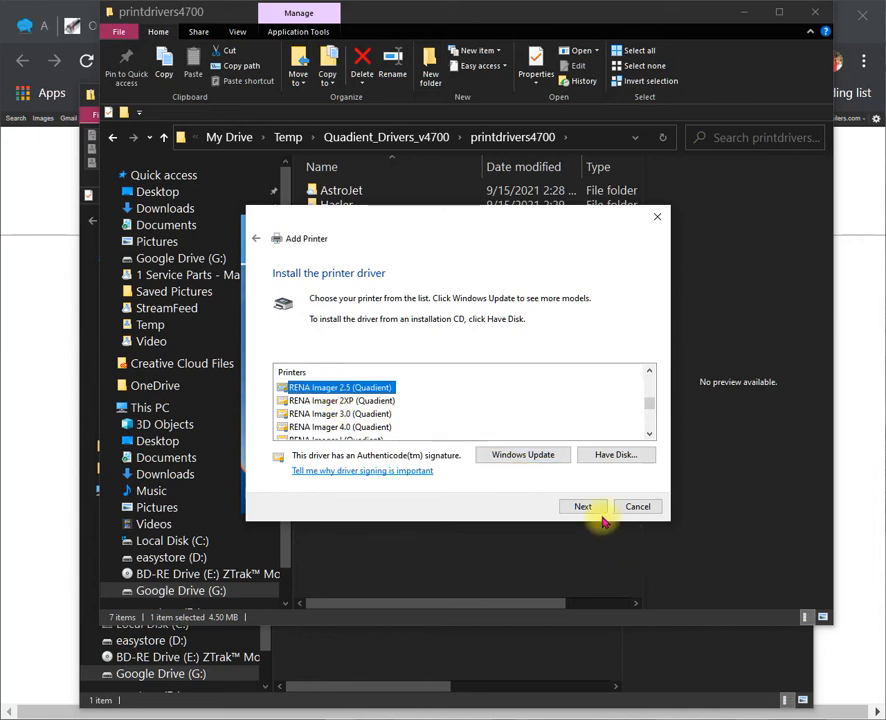
pyautogui.click(585, 508)
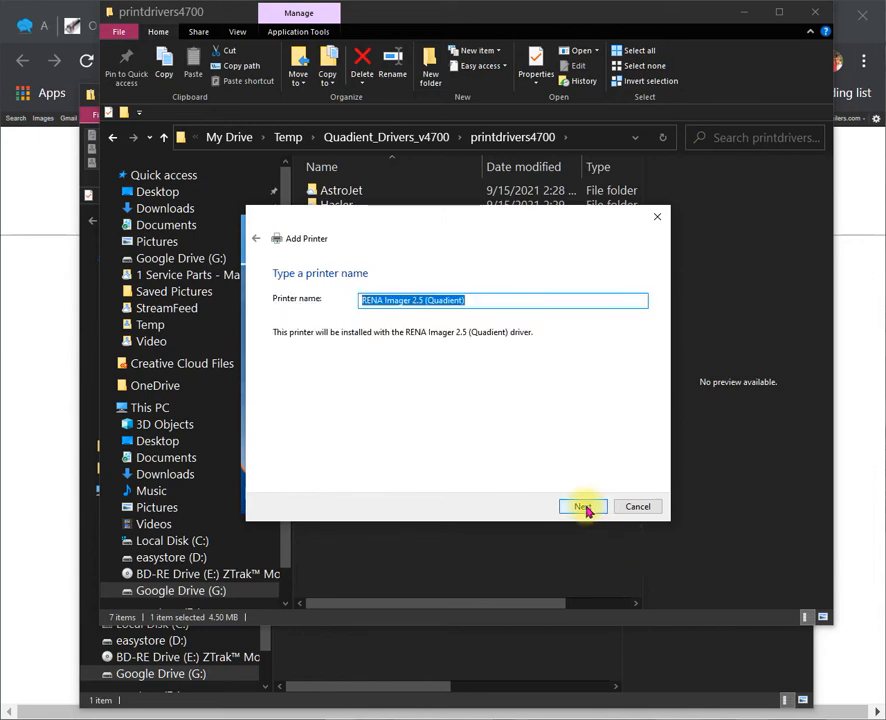
pyautogui.click(585, 507)
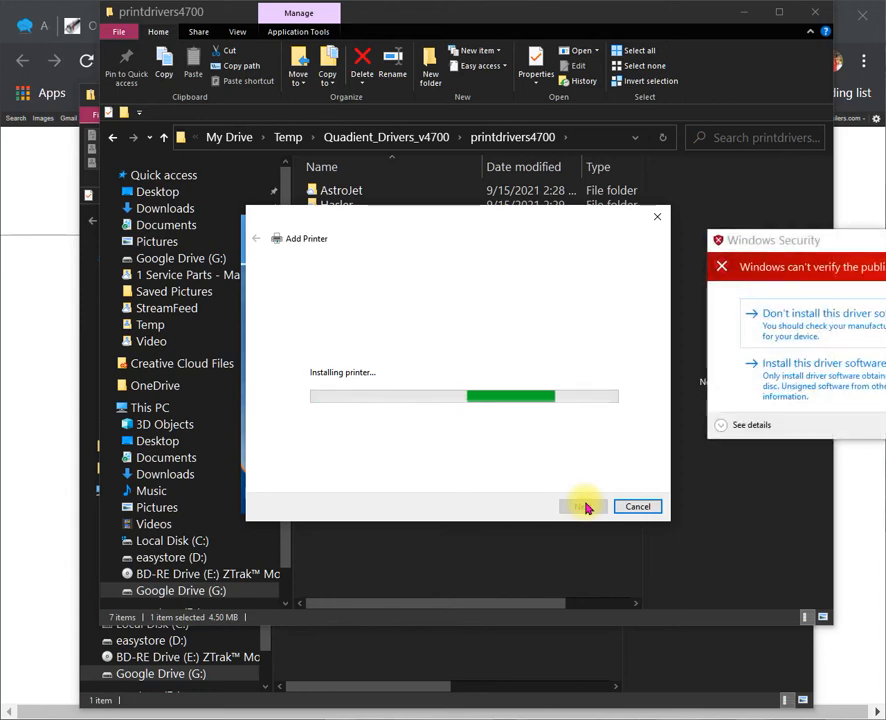
# Allow the unverified driver software to install, leave the printer unshared and finish adding it.
pyautogui.moveTo(796, 236); pyautogui.dragTo(494, 251)
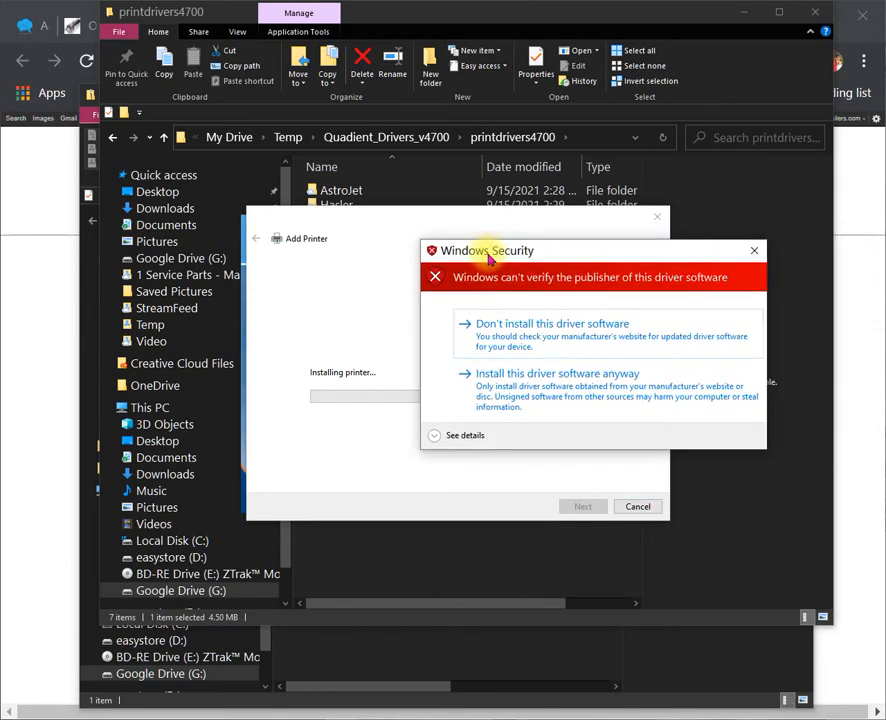
pyautogui.click(516, 374)
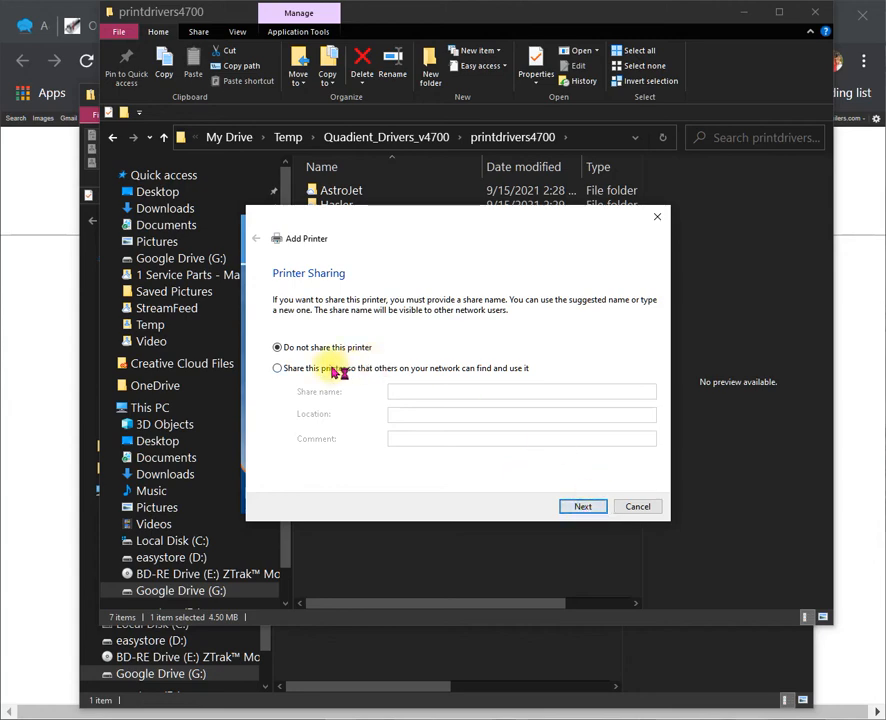
pyautogui.click(582, 508)
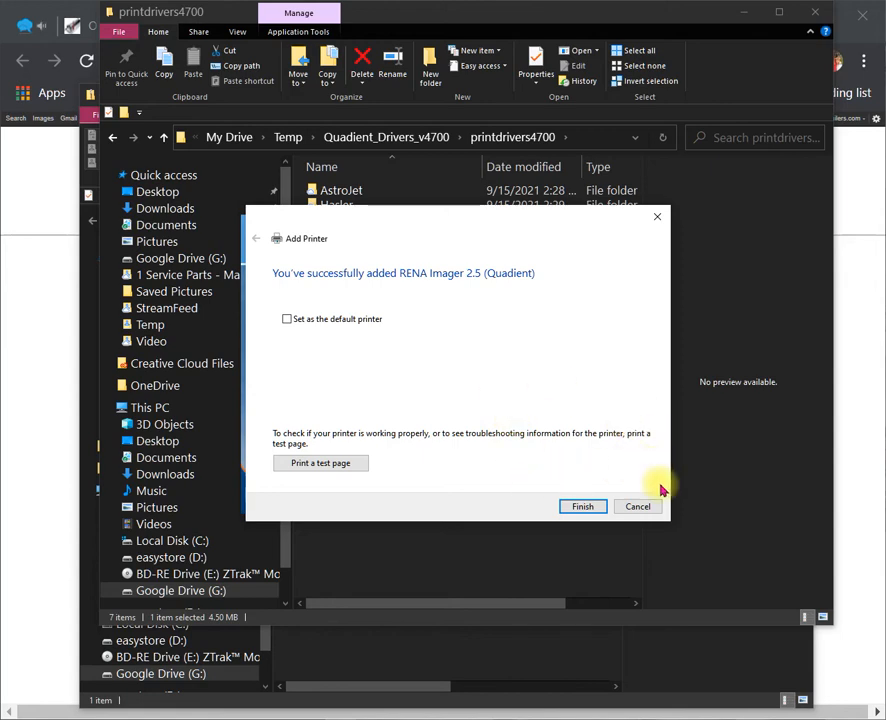
pyautogui.click(587, 508)
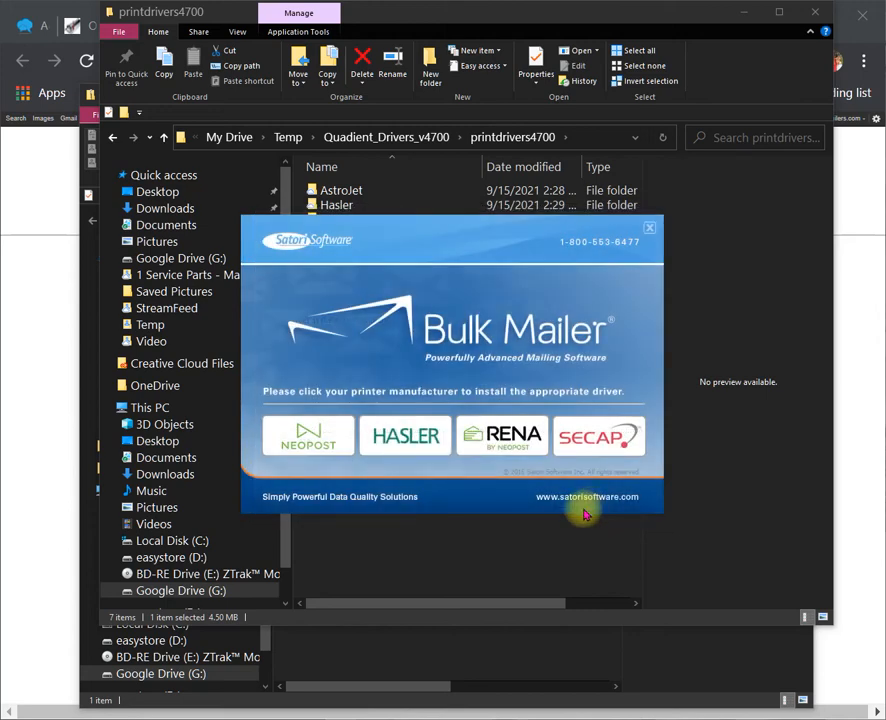
# Search Windows for "con" and open Devices and Printers.
pyautogui.click(135, 719)
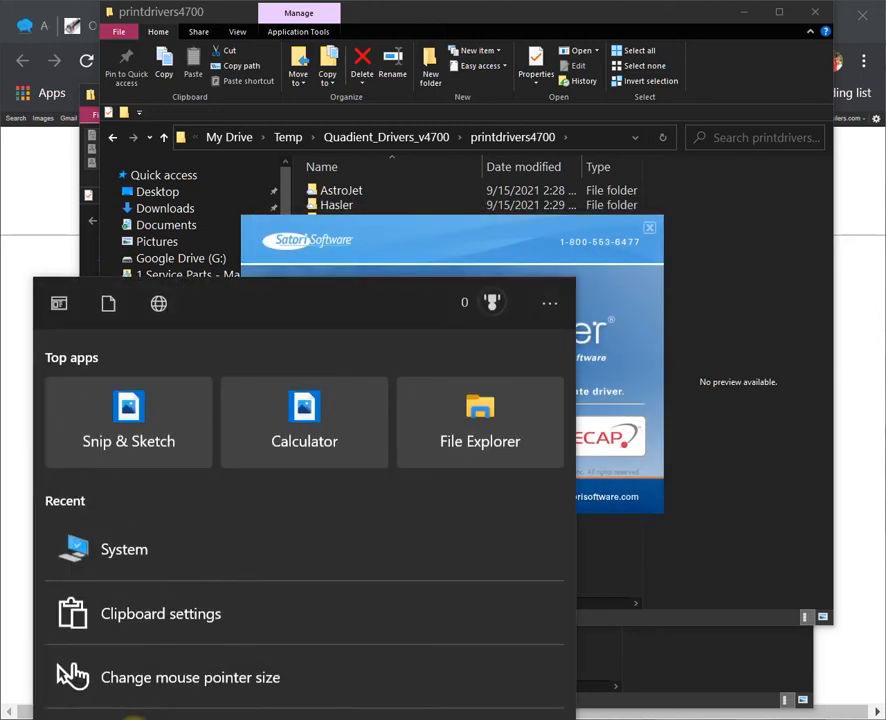
pyautogui.write('con')
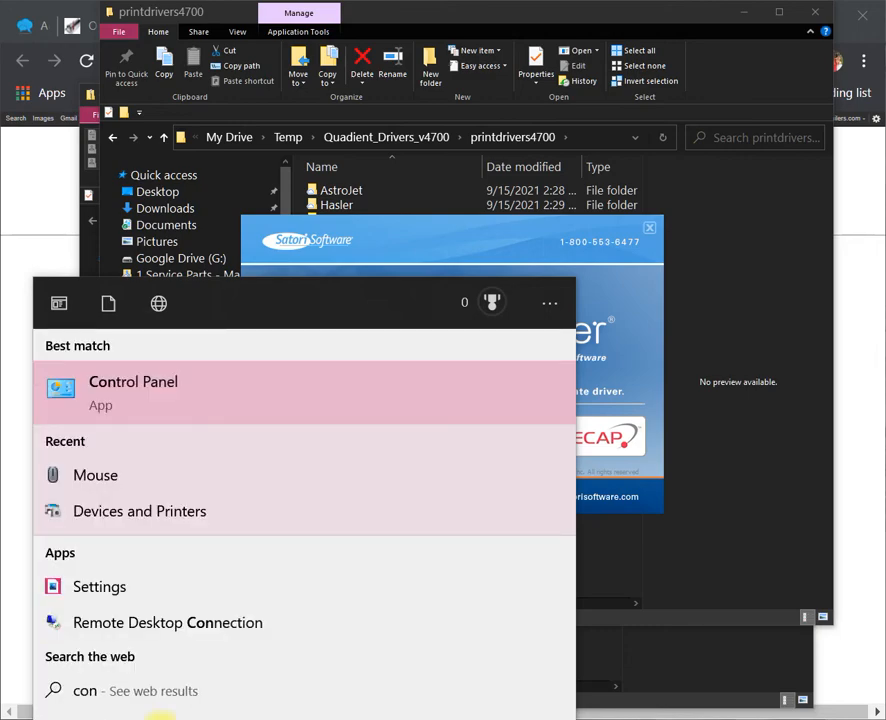
pyautogui.click(132, 514)
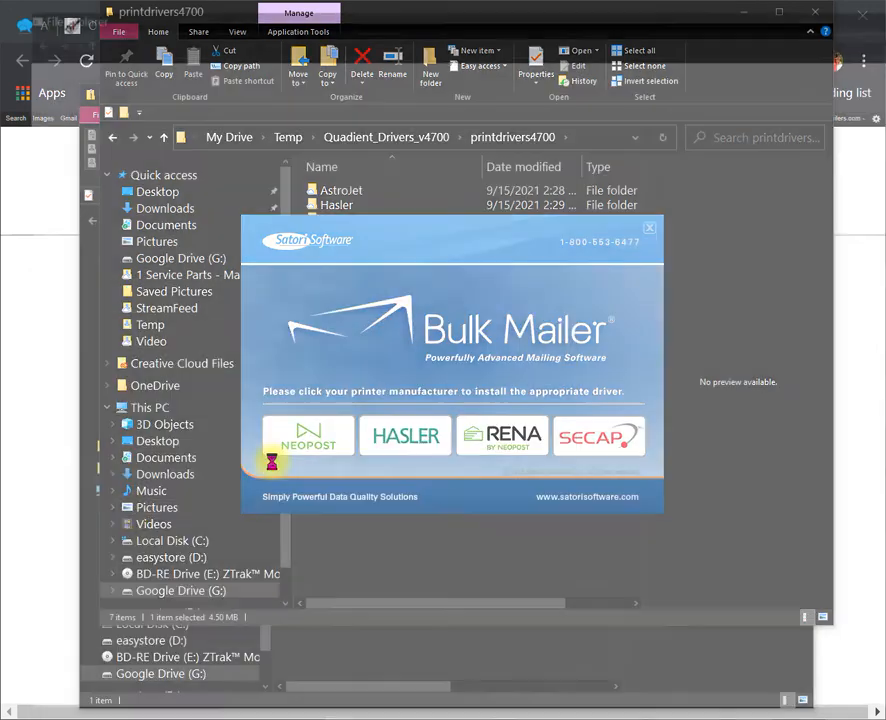
pyautogui.moveTo(880, 9); pyautogui.dragTo(4, 330)
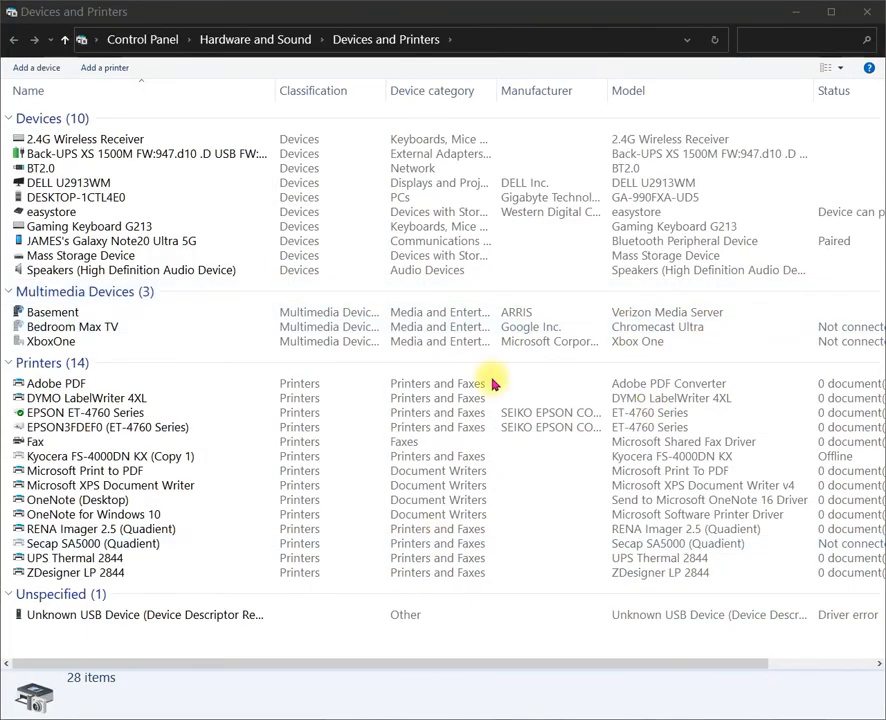
# Open the printer properties of RENA Imager 2.5 (Quadient).
pyautogui.click(66, 528)
pyautogui.rightClick(68, 530)
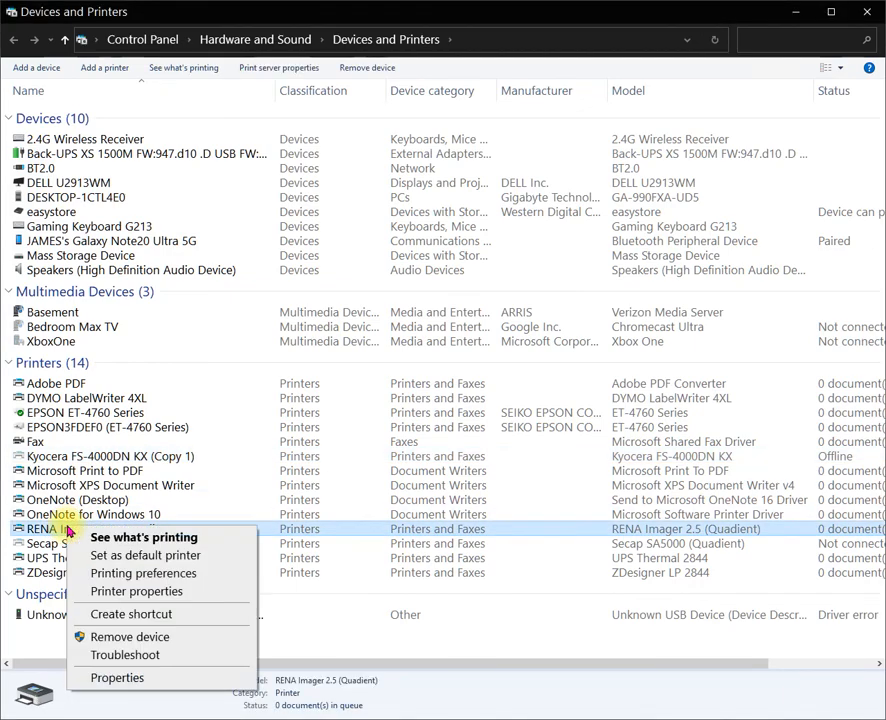
pyautogui.click(160, 592)
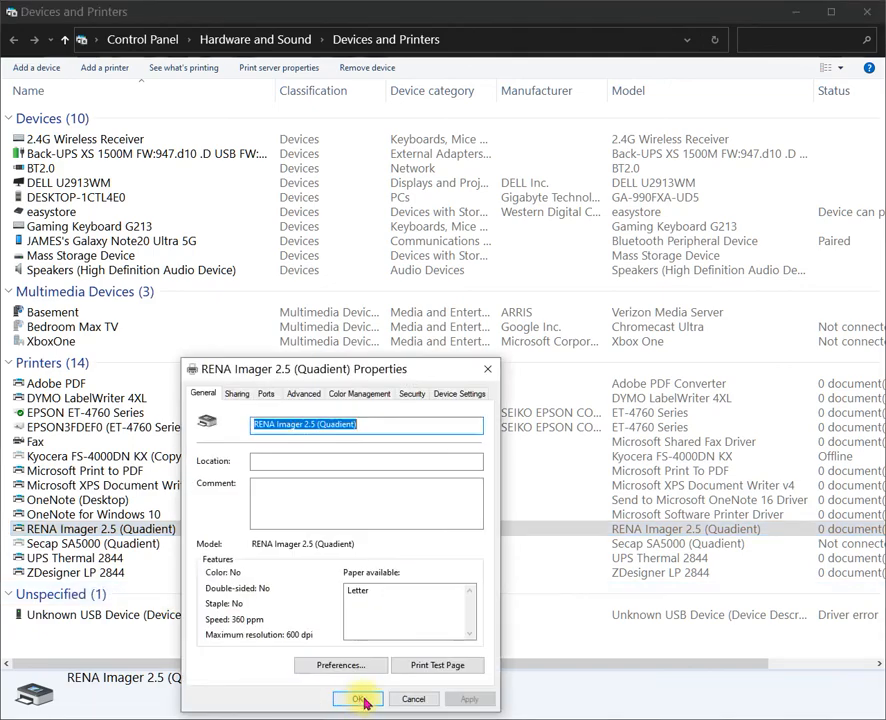
# Show the port list of RENA Imager 2.5 (Quadient) and widen its port and description columns to make the USB entries readable.
pyautogui.click(266, 395)
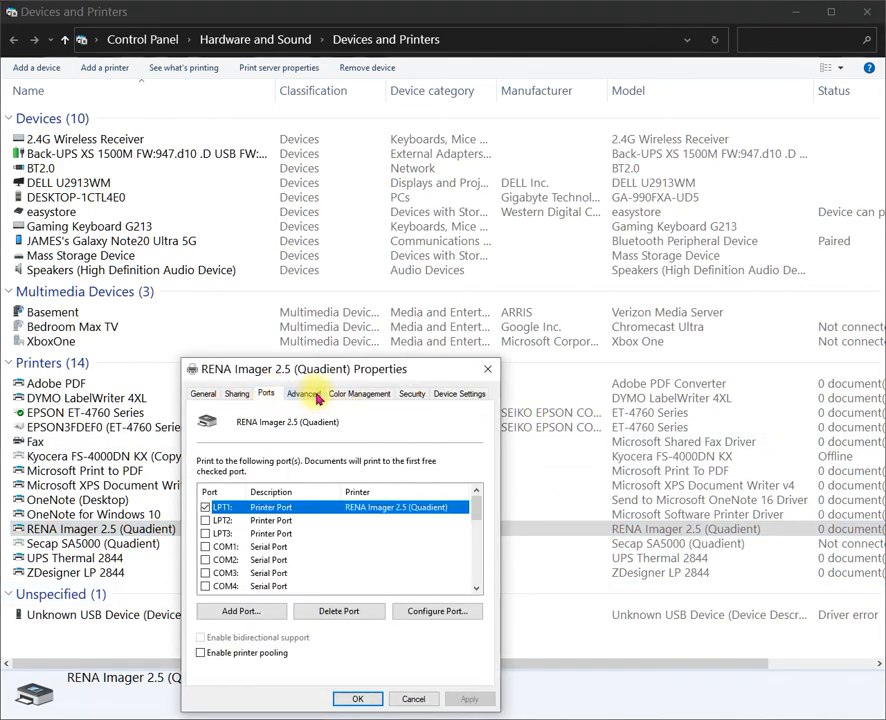
pyautogui.moveTo(356, 371); pyautogui.dragTo(376, 166)
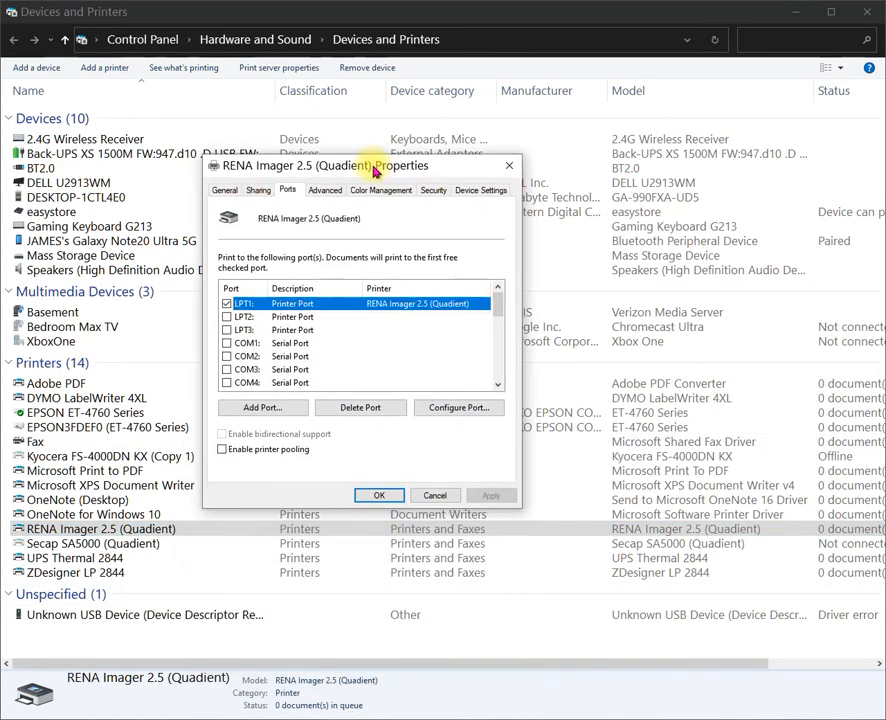
pyautogui.moveTo(497, 305); pyautogui.dragTo(500, 356)
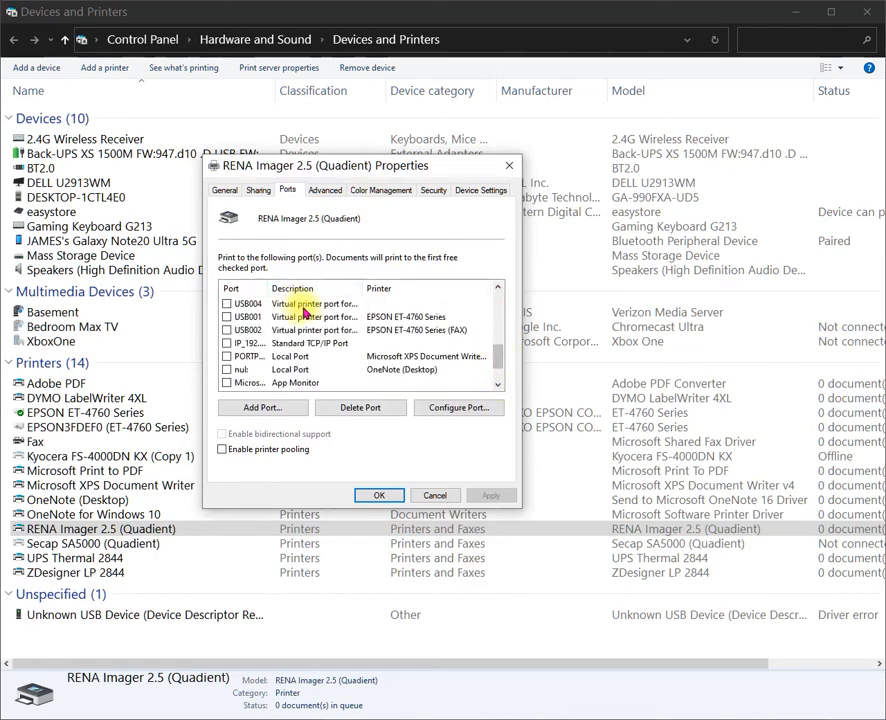
pyautogui.moveTo(272, 287); pyautogui.dragTo(299, 288)
pyautogui.moveTo(389, 287); pyautogui.dragTo(441, 287)
pyautogui.scroll(1, 353, 335)
pyautogui.scroll(1, 355, 336)
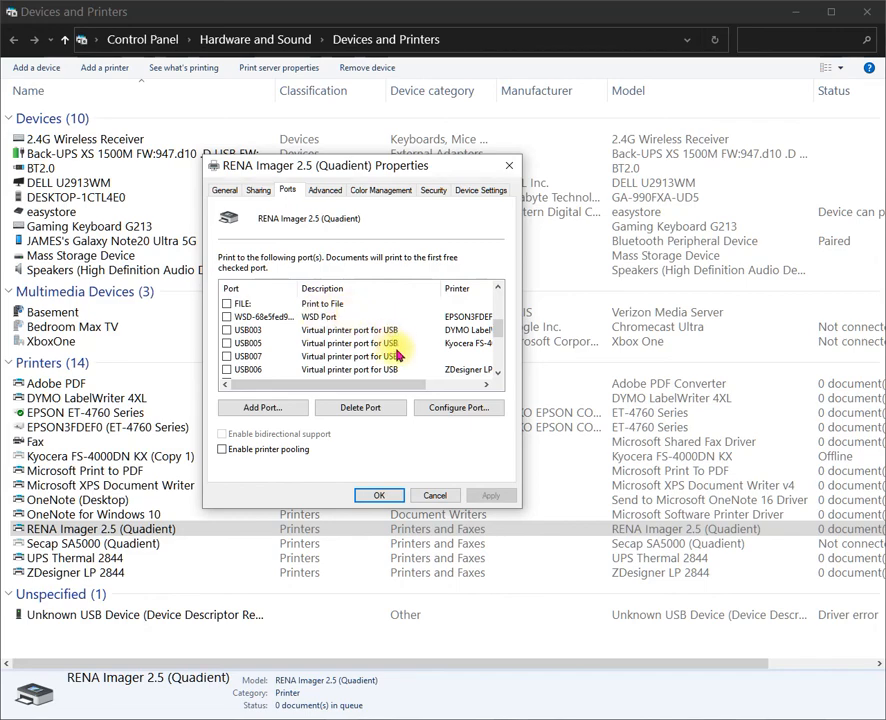
# Assign the printer to the virtual USB port USB007, check the port's printer column and save the properties.
pyautogui.click(227, 357)
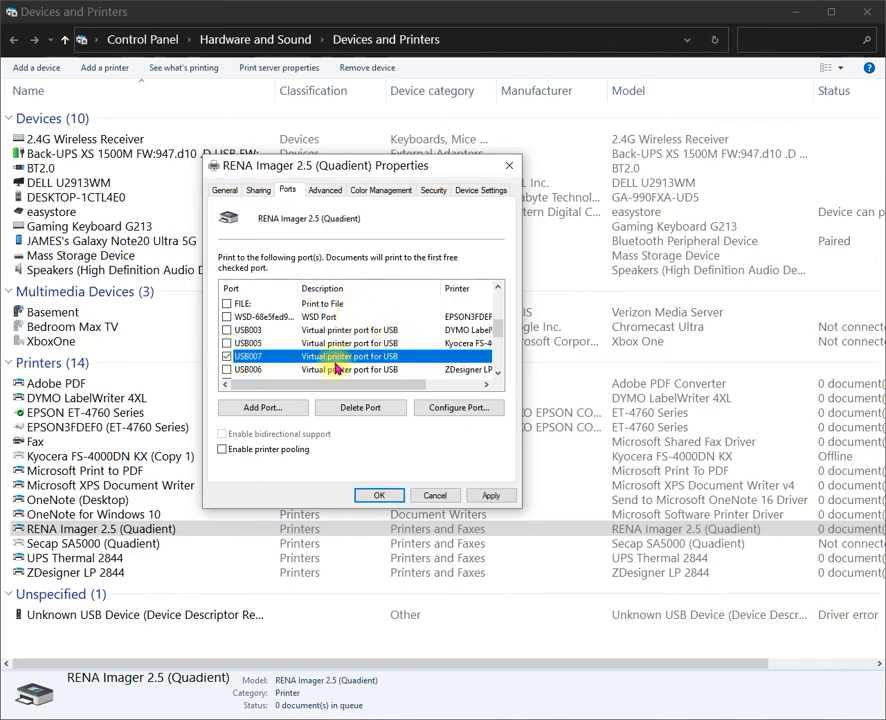
pyautogui.moveTo(401, 388); pyautogui.dragTo(469, 389)
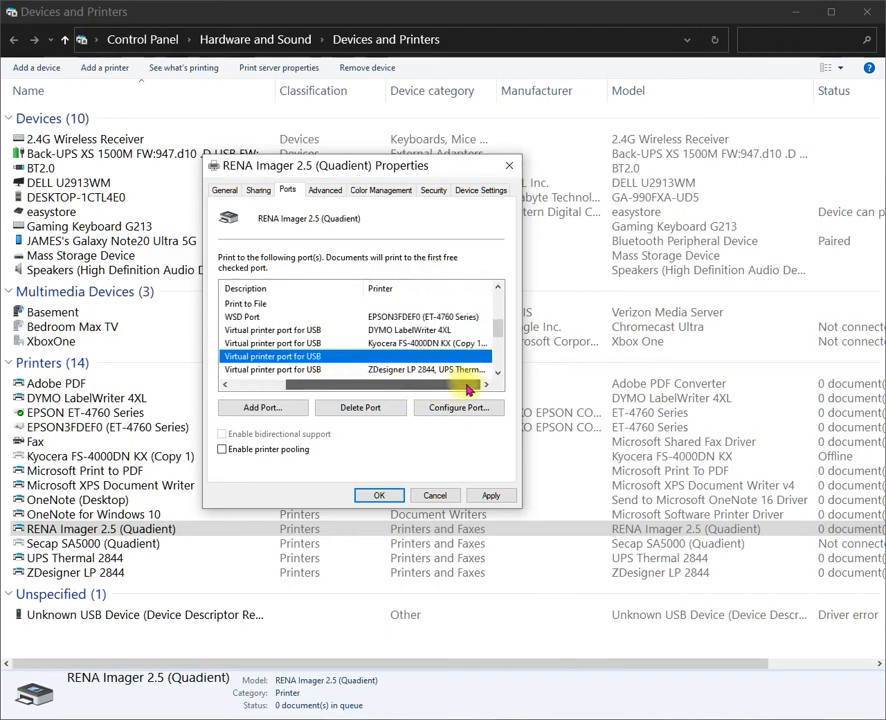
pyautogui.moveTo(469, 389); pyautogui.dragTo(407, 389)
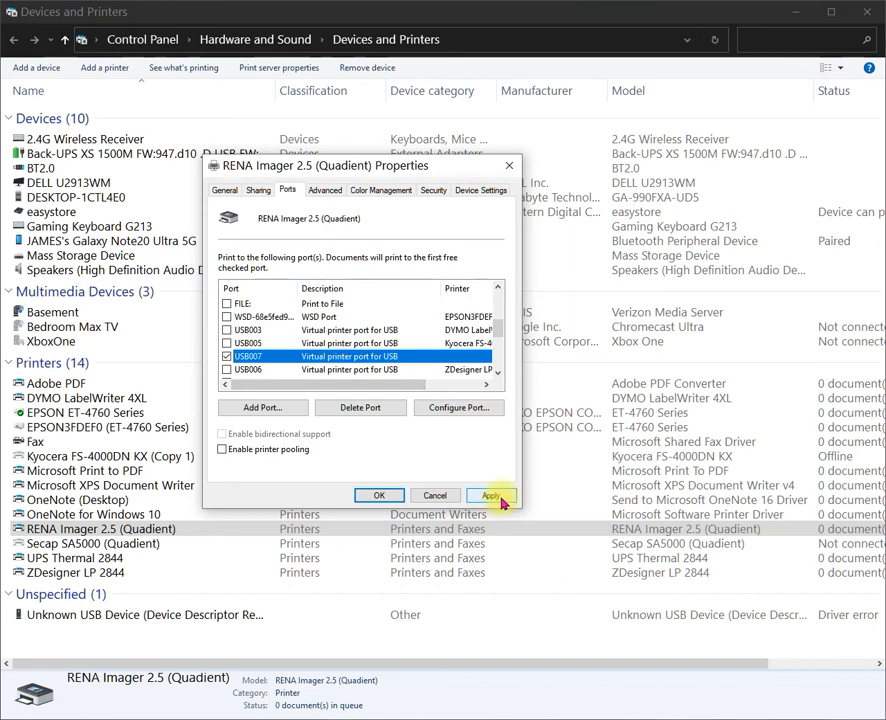
pyautogui.click(370, 496)
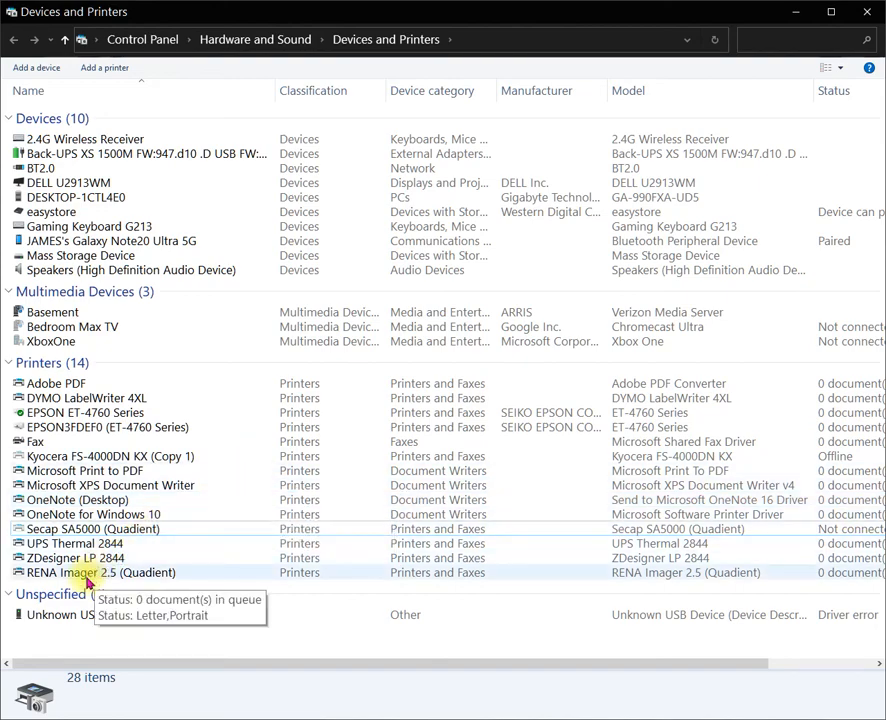
pyautogui.hscroll(1, 386, 467)
pyautogui.hscroll(-1, 268, 505)
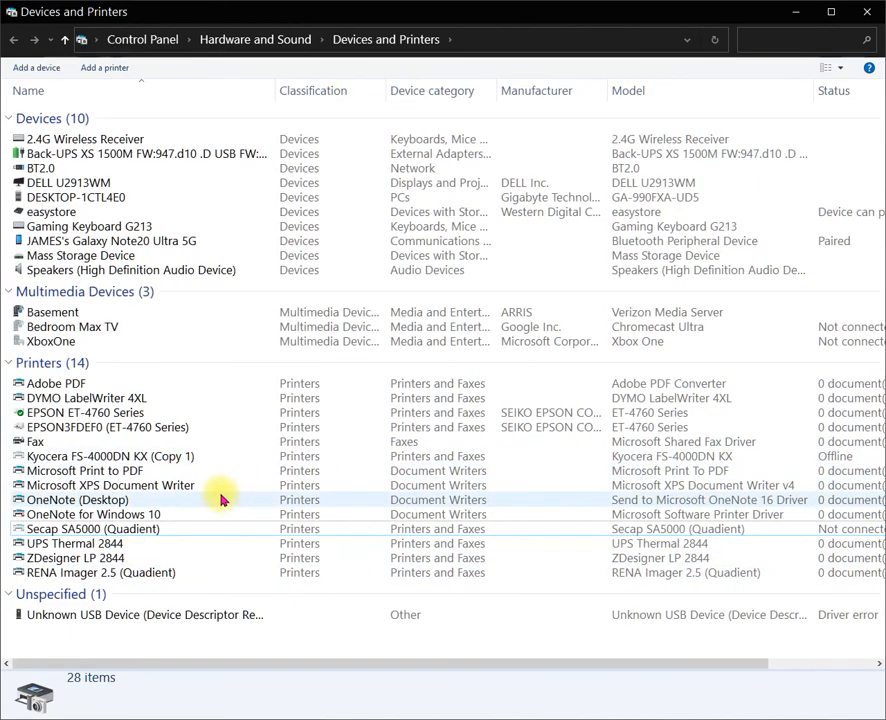